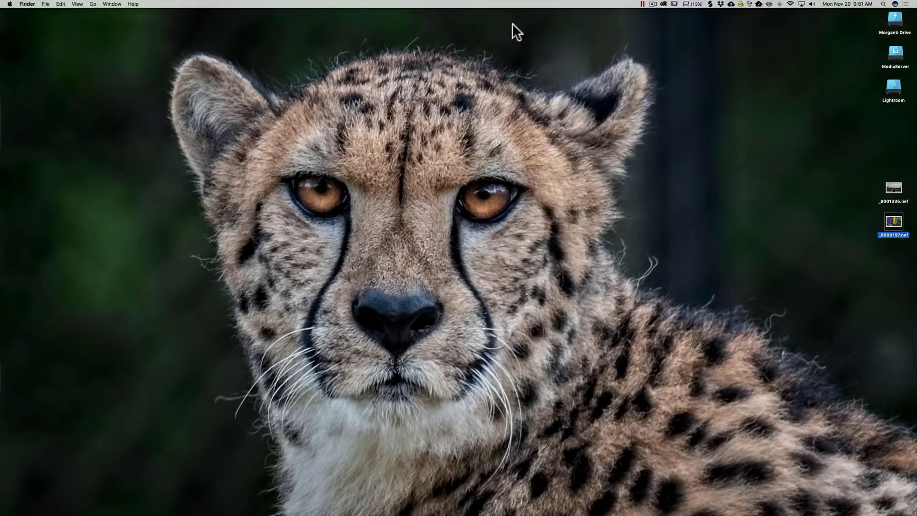
- Swipe from the Mac Finder desktop to the full-screen Windows 10 Parallels space
key(ctrl+Right)
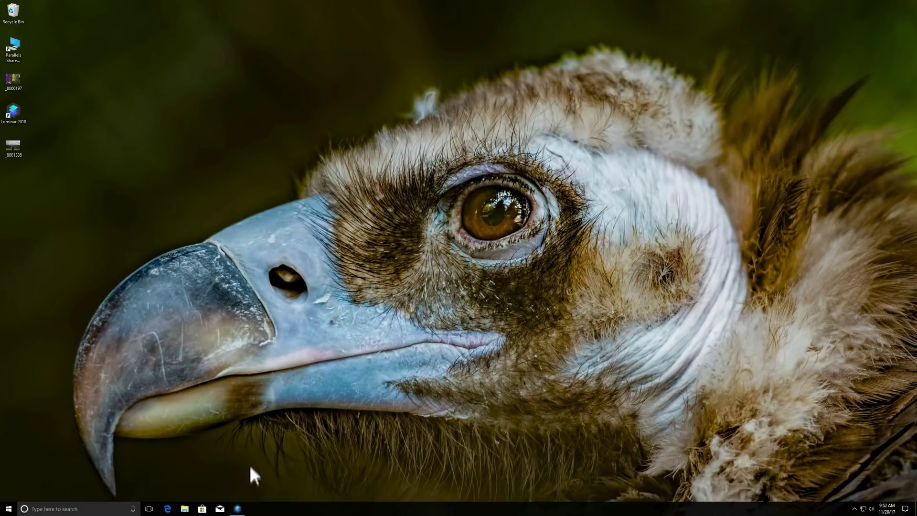
- Start Luminar 2018 from the Windows 10 taskbar
click(237, 509)
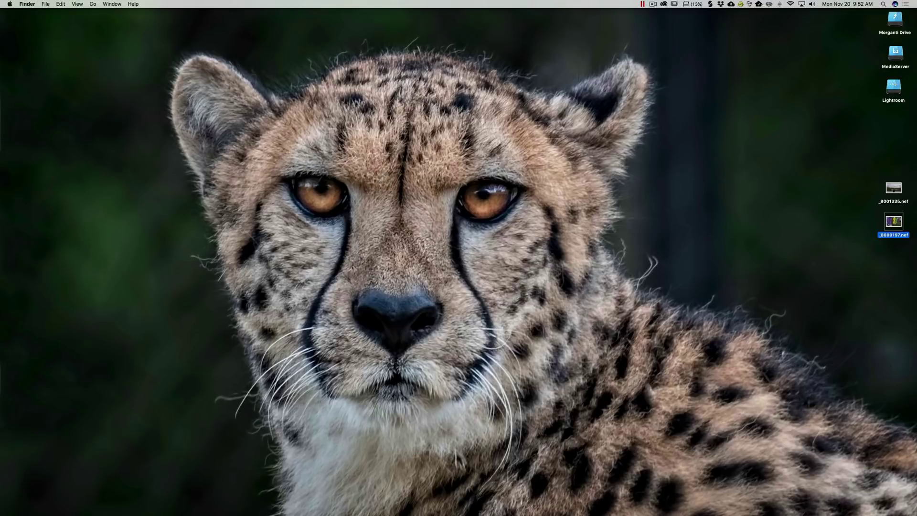
- Bring Luminar 2018 forward on the Mac and make its window full screen
mouse_move(460, 512)
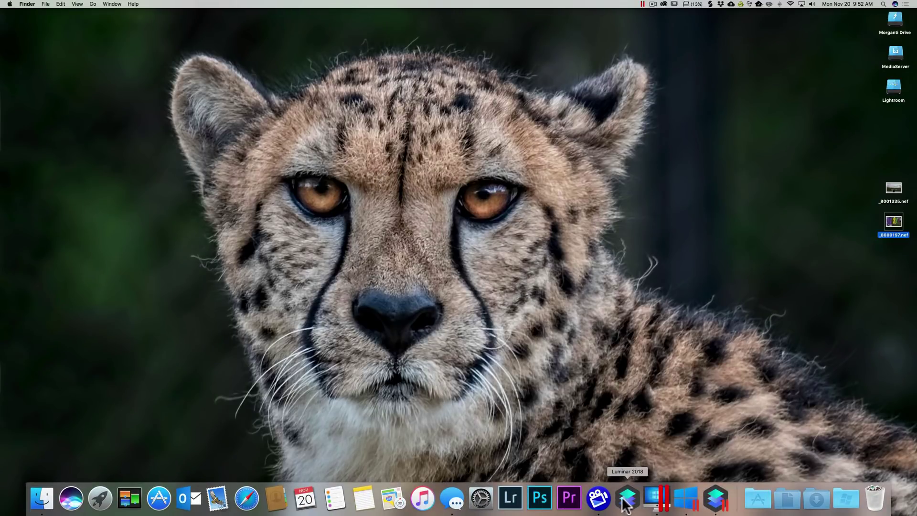
click(626, 499)
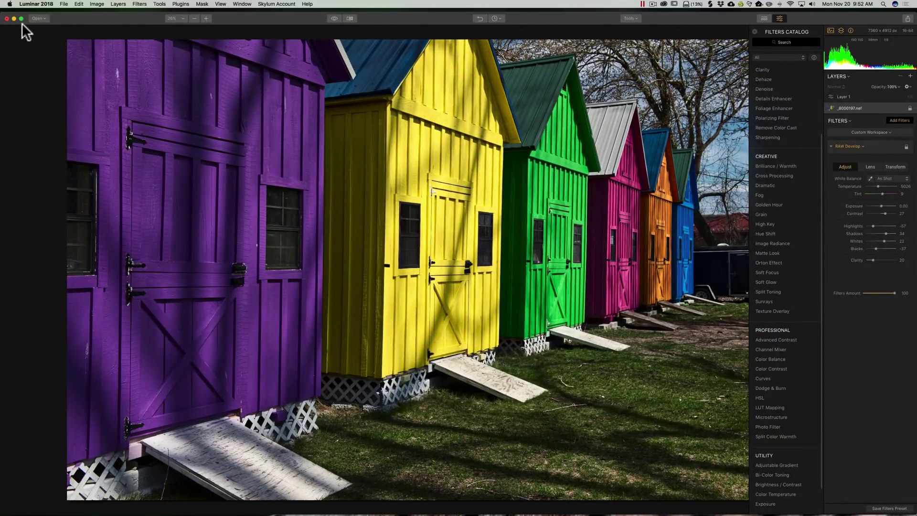
click(21, 18)
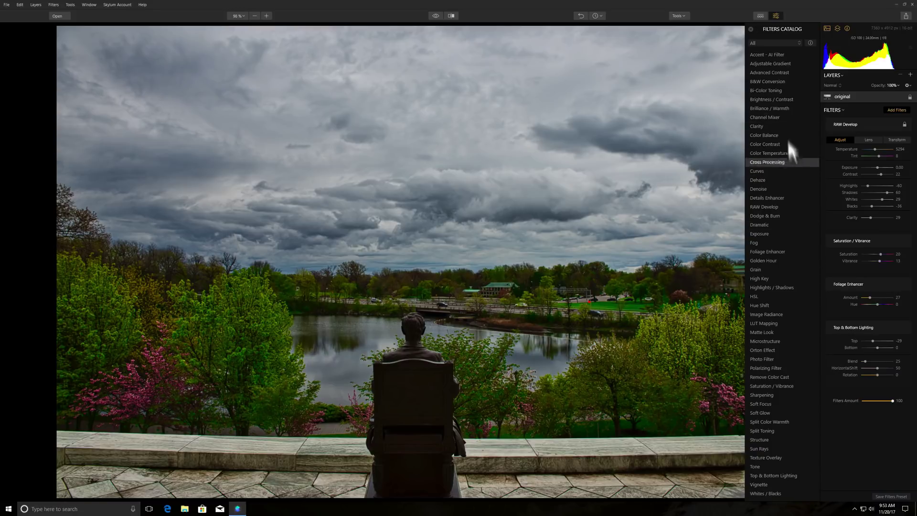
click(798, 43)
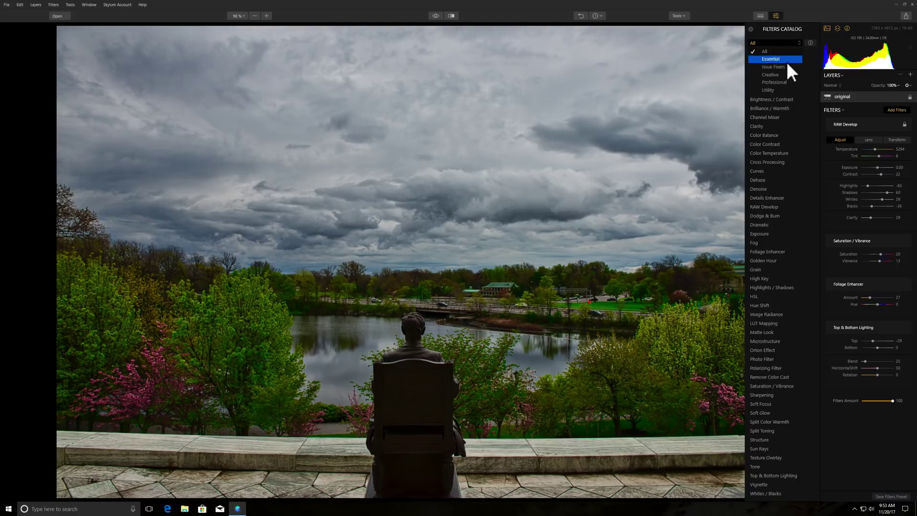
click(783, 60)
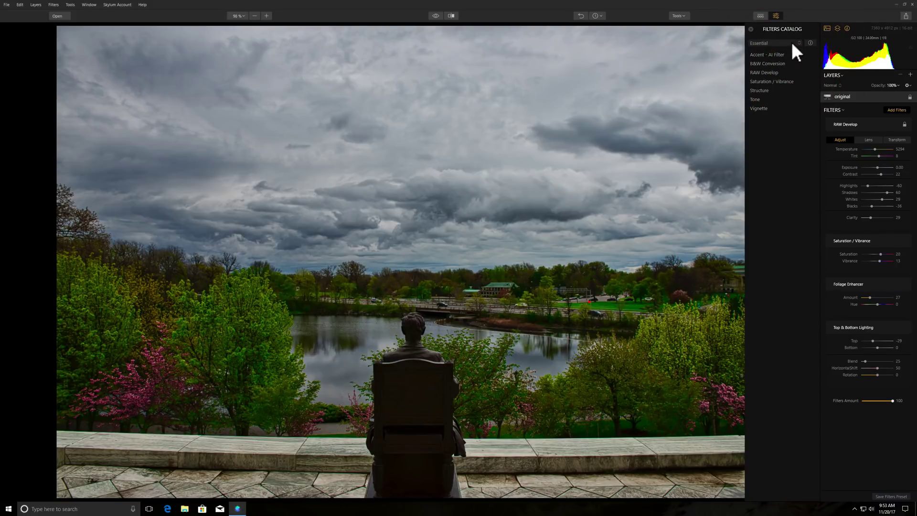
click(784, 45)
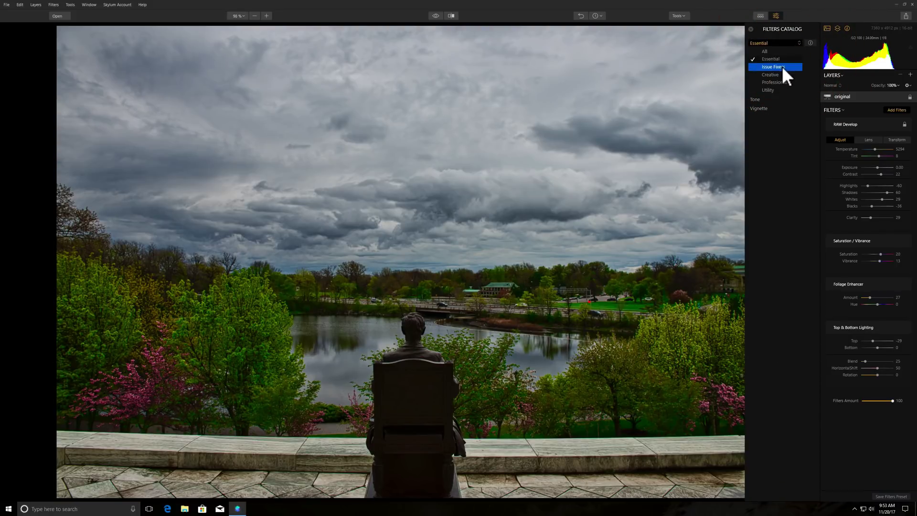
click(781, 67)
click(786, 43)
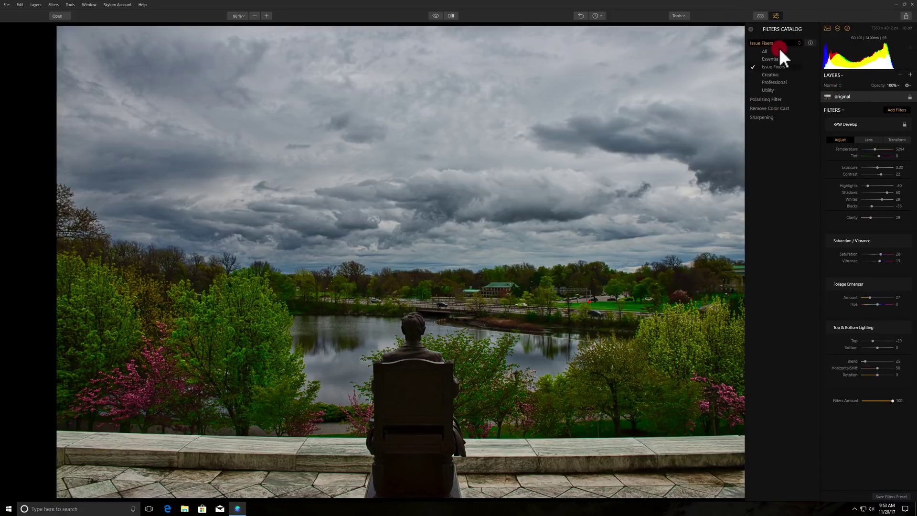
click(778, 50)
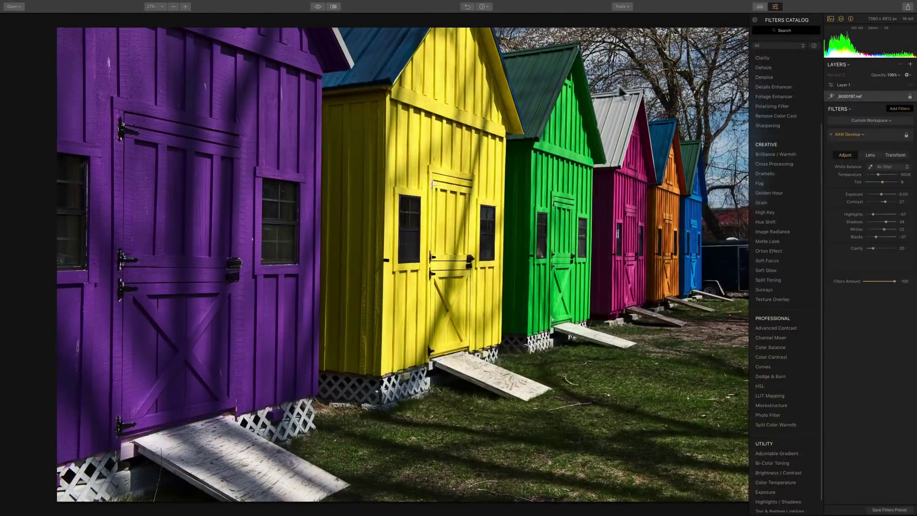
click(795, 45)
click(795, 44)
click(888, 120)
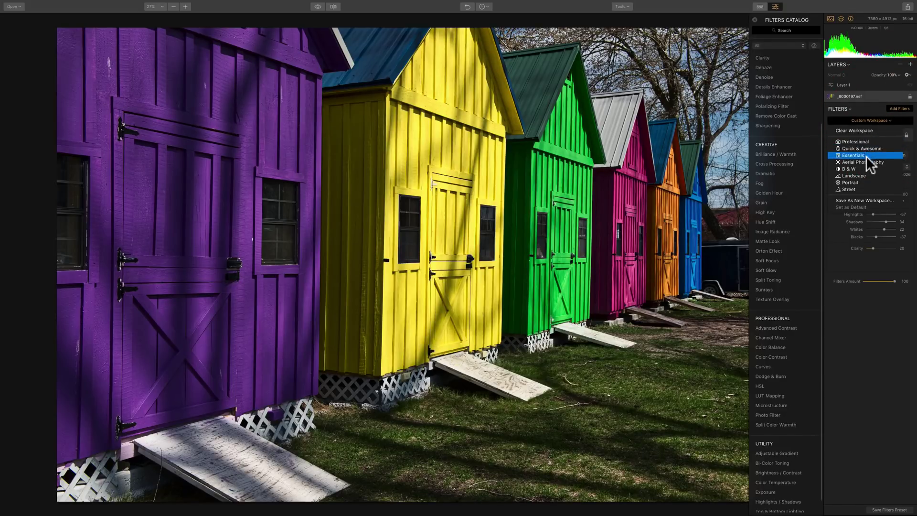
click(886, 120)
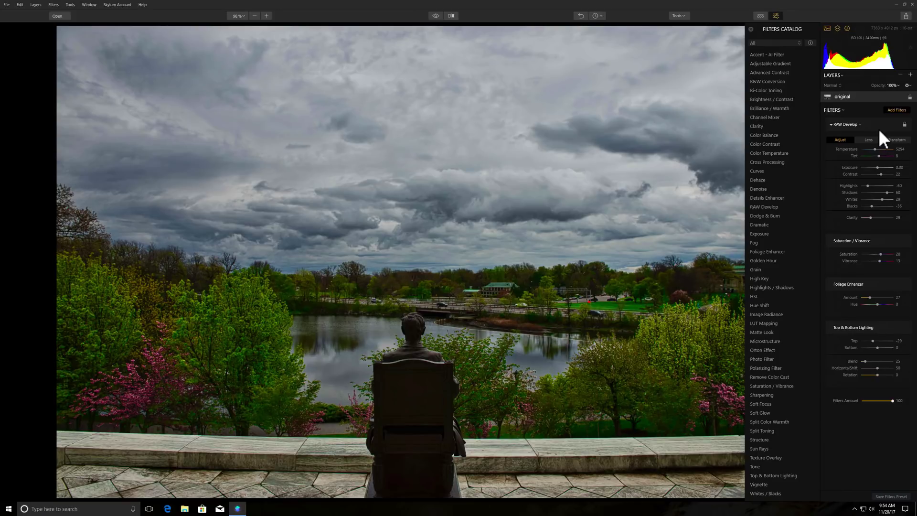
click(683, 16)
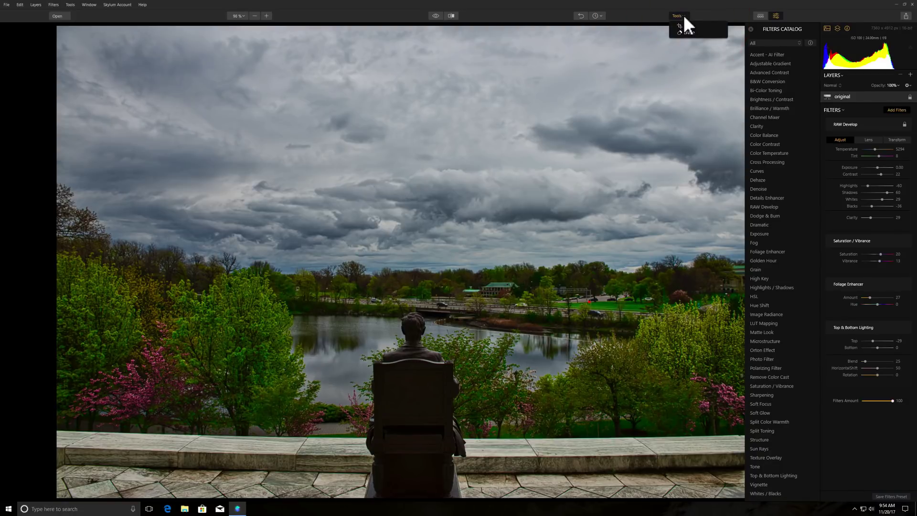
click(684, 16)
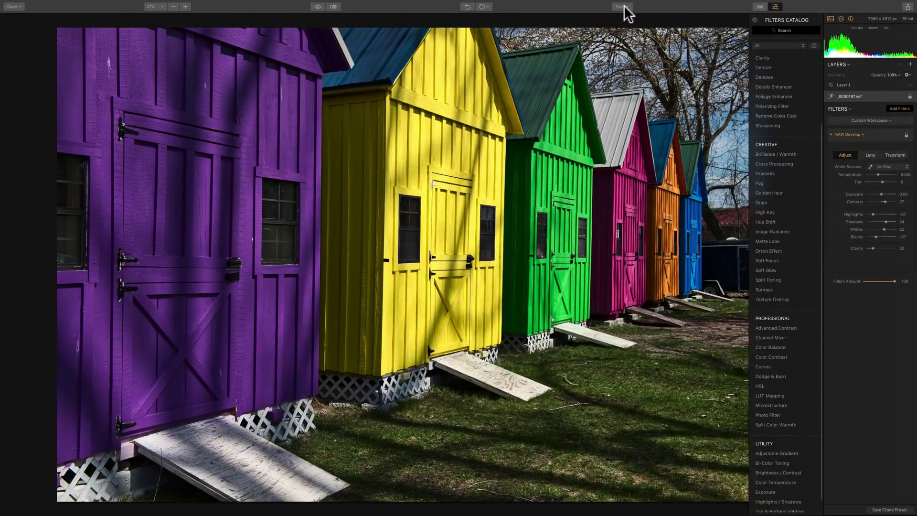
click(623, 7)
alt+click(883, 229)
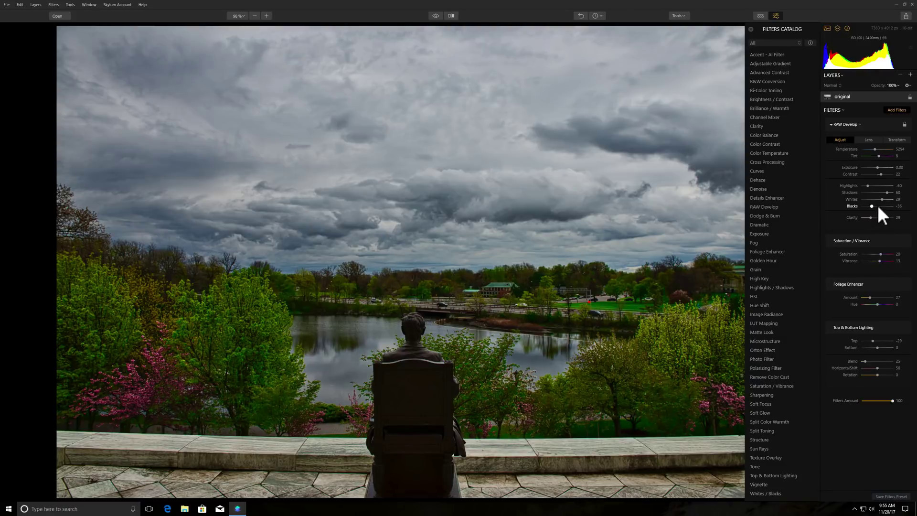
- Nudge Whites up on Windows, then darken Blacks on the Mac while J clipping warnings show
key(alt)
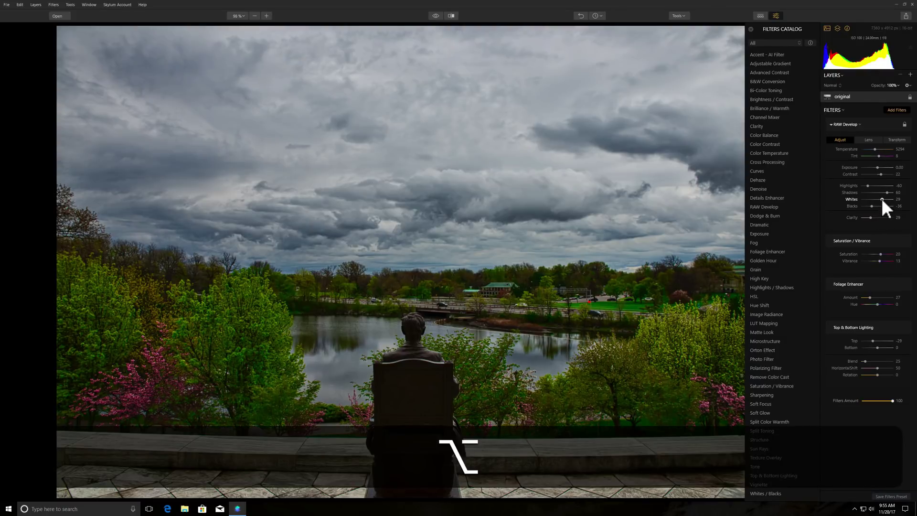
drag(883, 199, 881, 199)
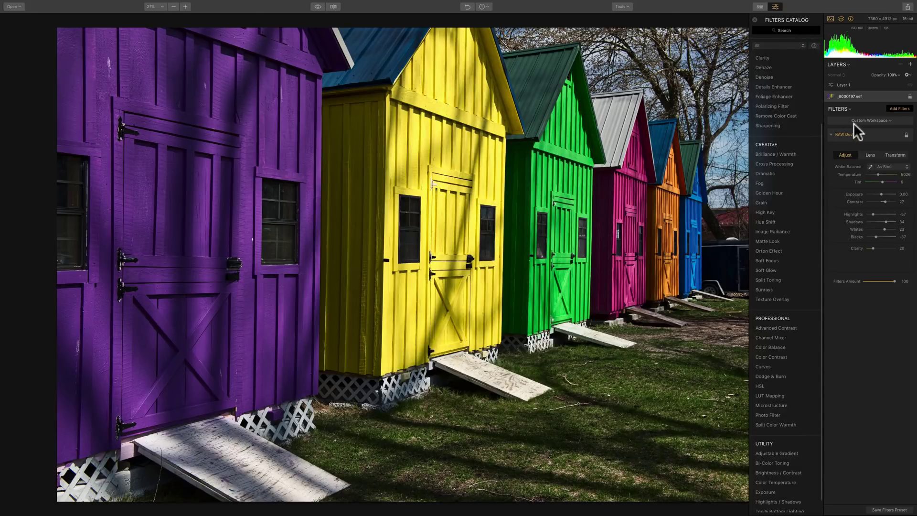
click(897, 109)
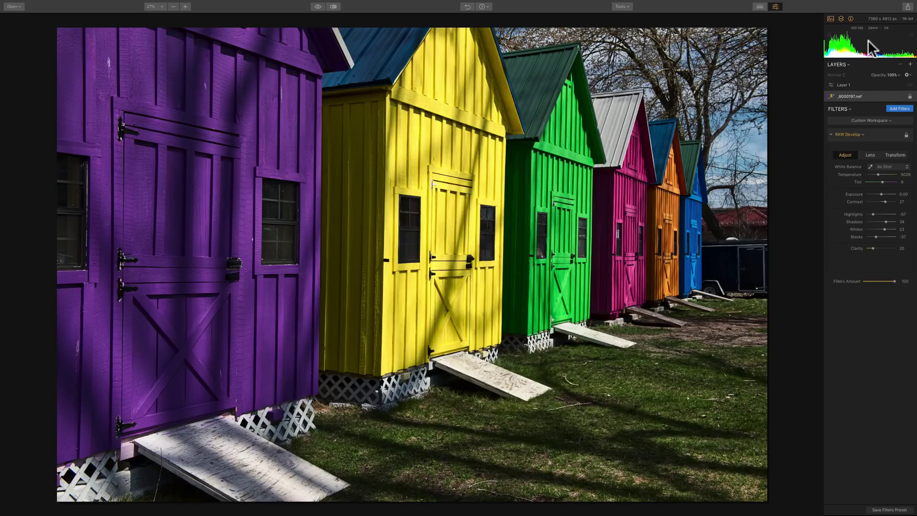
key(j)
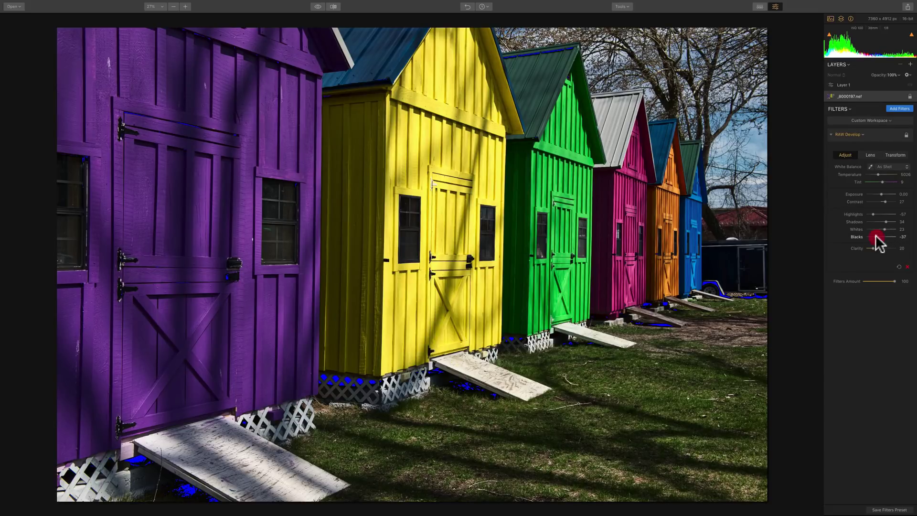
mouse_move(877, 235)
mouse_down()
mouse_move(864, 236)
mouse_move(896, 236)
mouse_move(886, 230)
mouse_up()
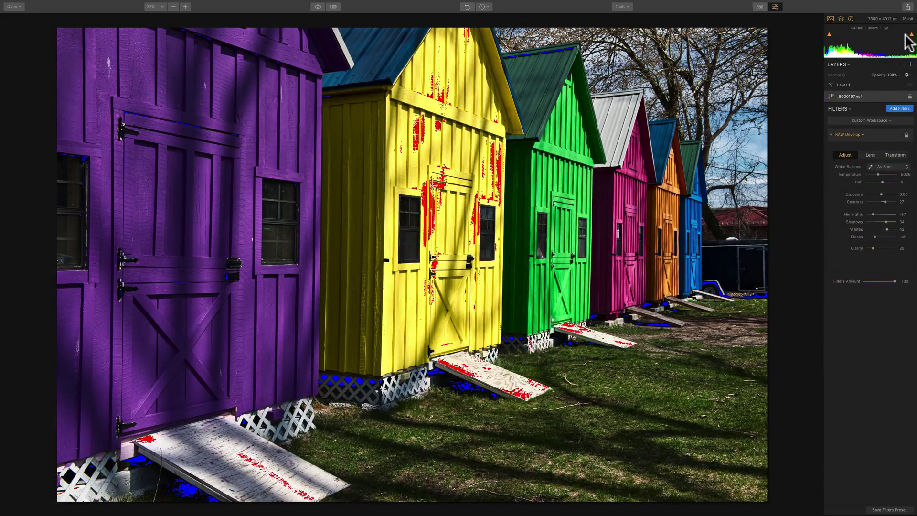
key(j)
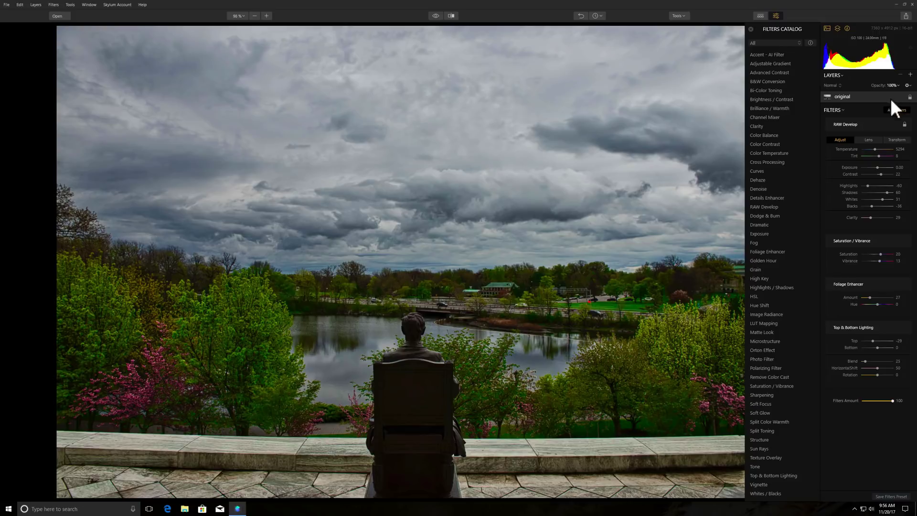
- Hide the Windows filters catalog, turn on highlight and shadow clipping warnings, and fit the photo
click(894, 110)
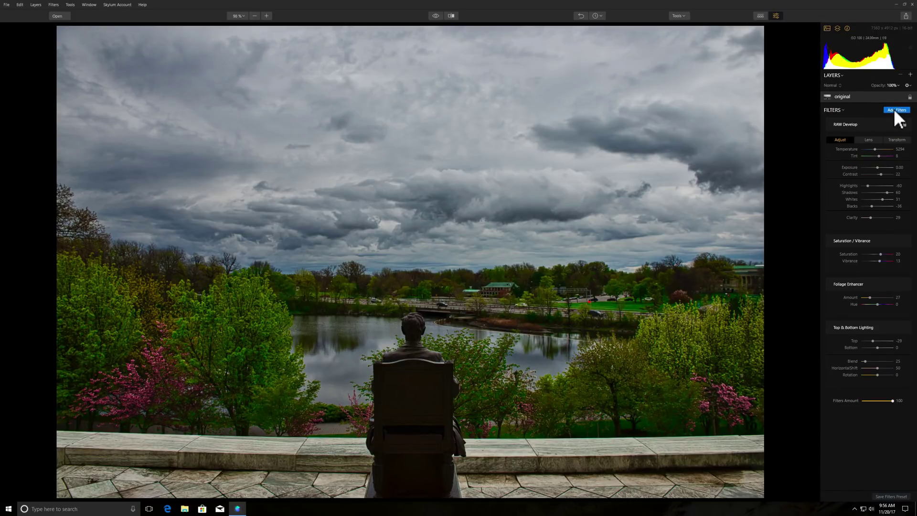
key(j)
click(909, 49)
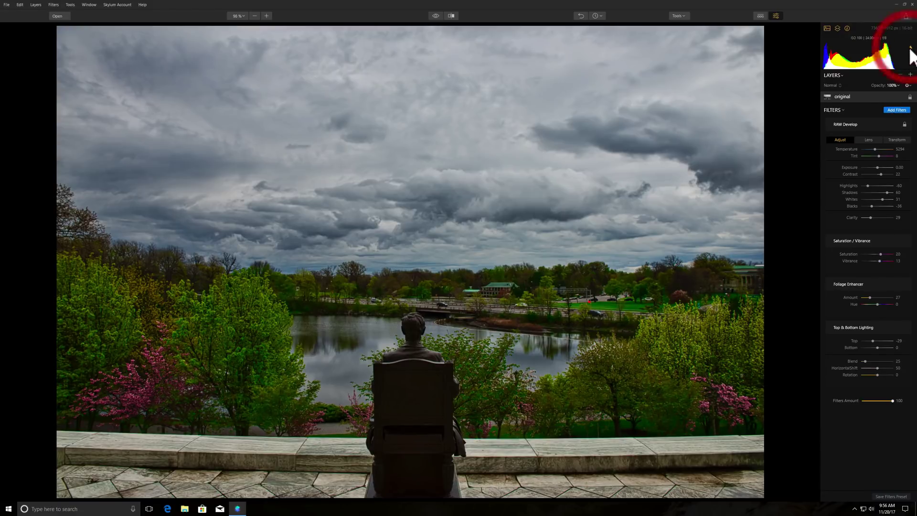
click(827, 46)
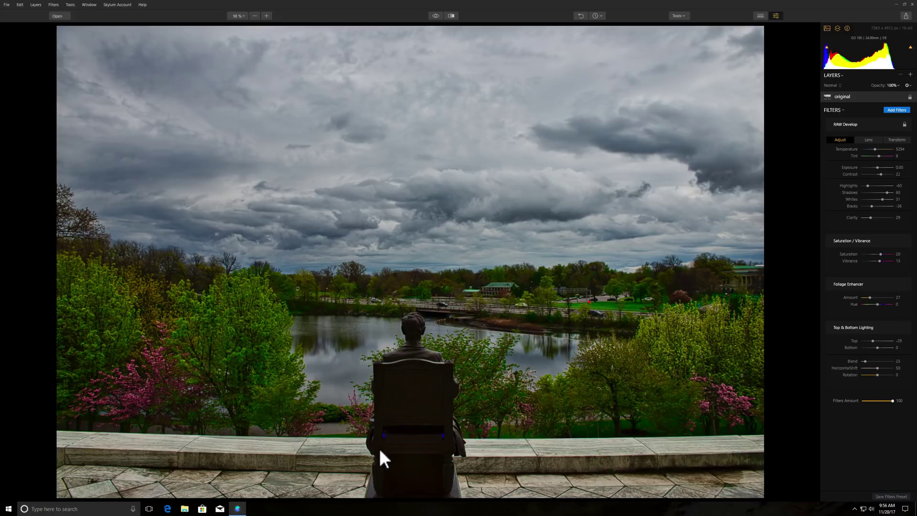
key(ctrl+0)
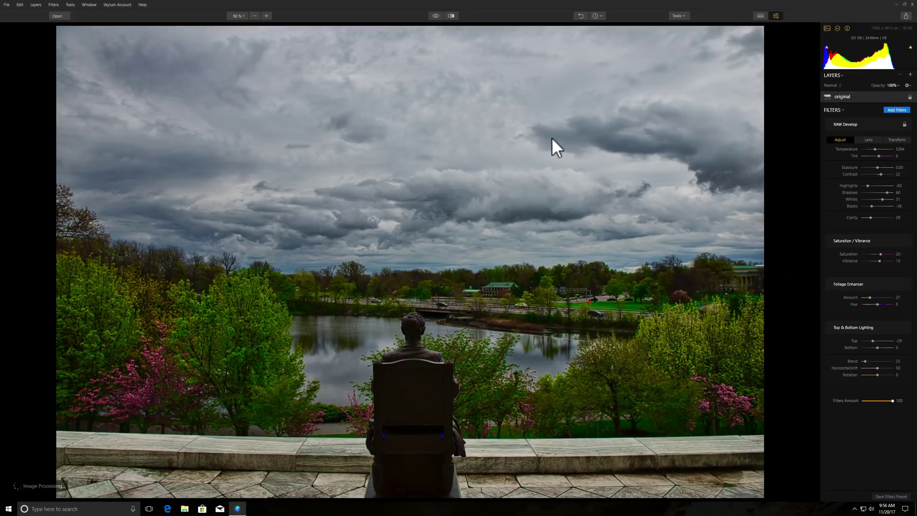
- Turn both clipping warnings off and bring up the Mac RAW Develop filter's blend options
click(827, 45)
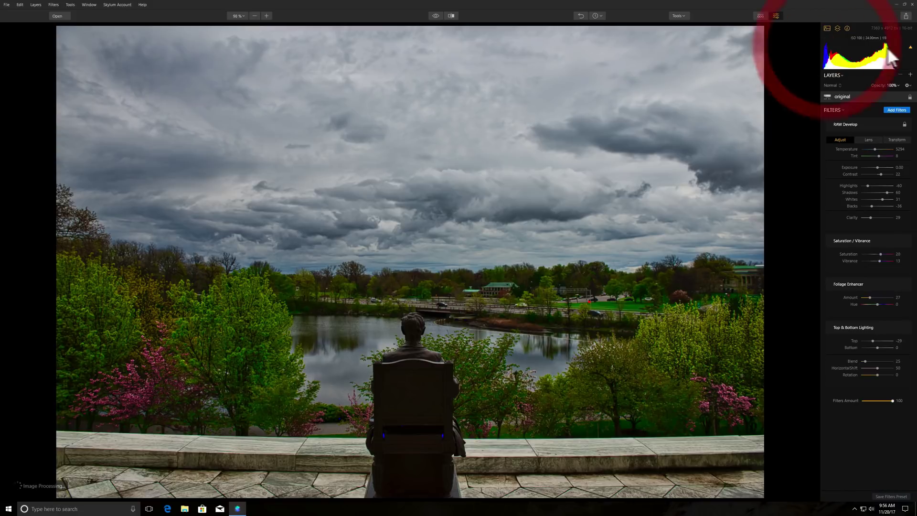
click(910, 46)
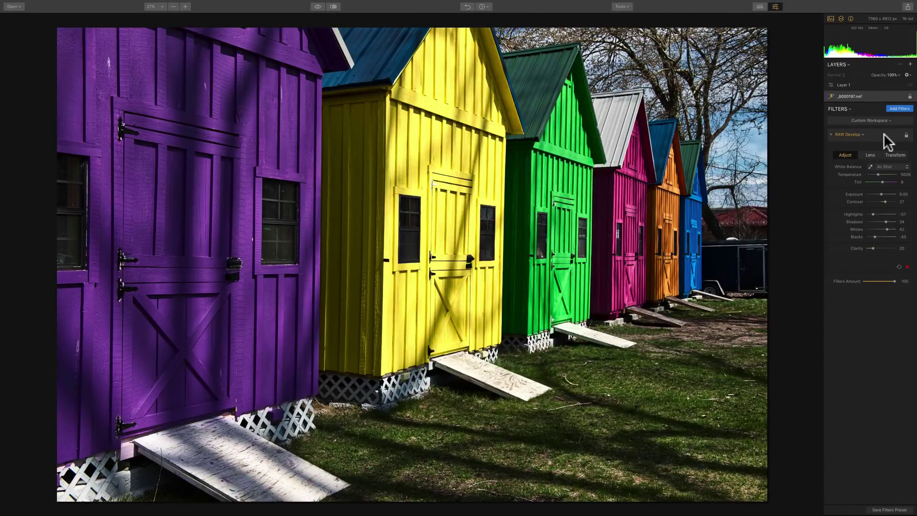
right_click(861, 134)
- Dismiss the Mac RAW Develop blend menu, then view and close the Windows Reset/Delete menu
mouse_move(858, 161)
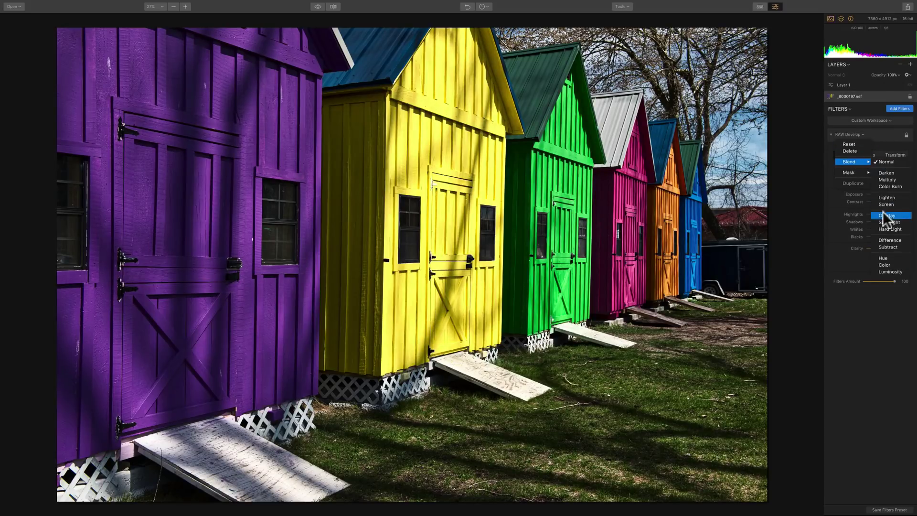
click(880, 134)
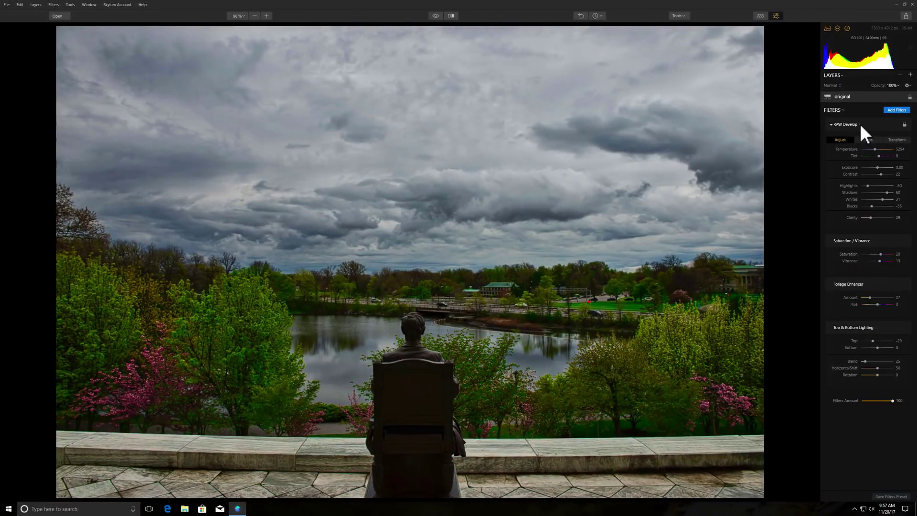
click(859, 123)
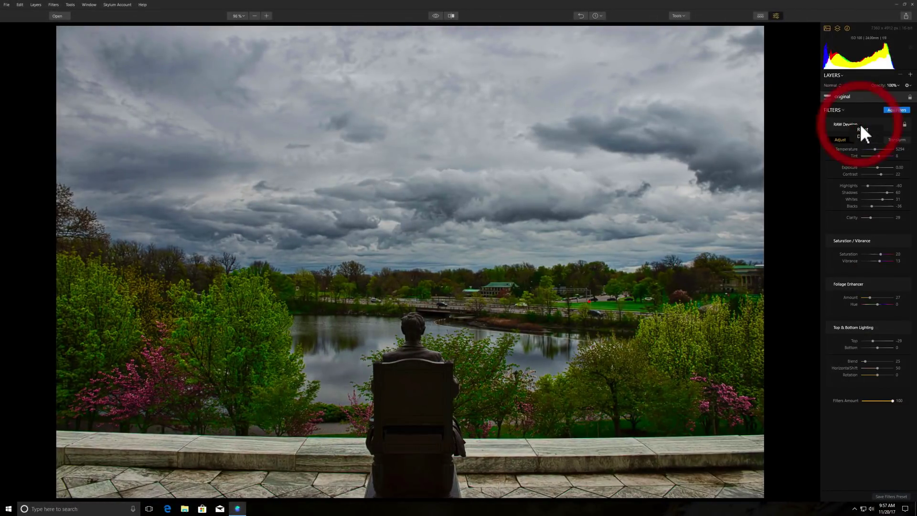
click(889, 124)
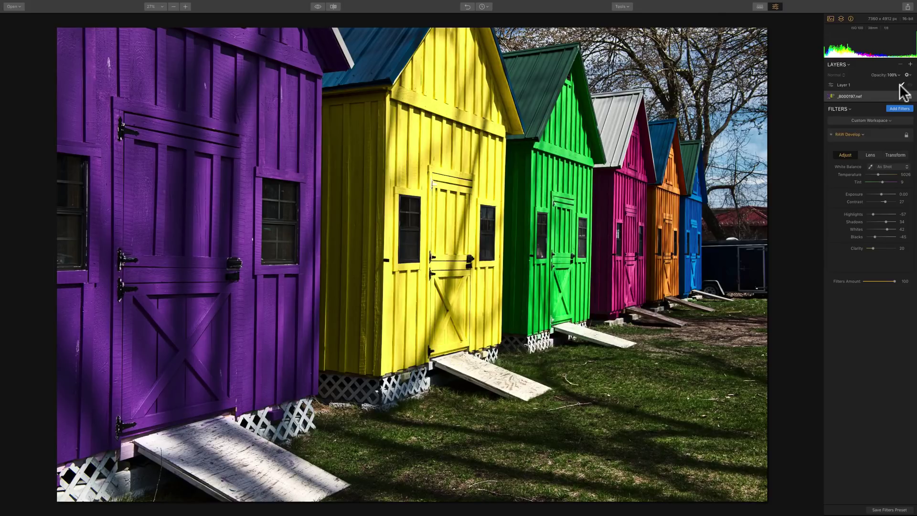
- Check Layer 1's mask choices, then add a new adjustment layer, Layer 0
click(902, 89)
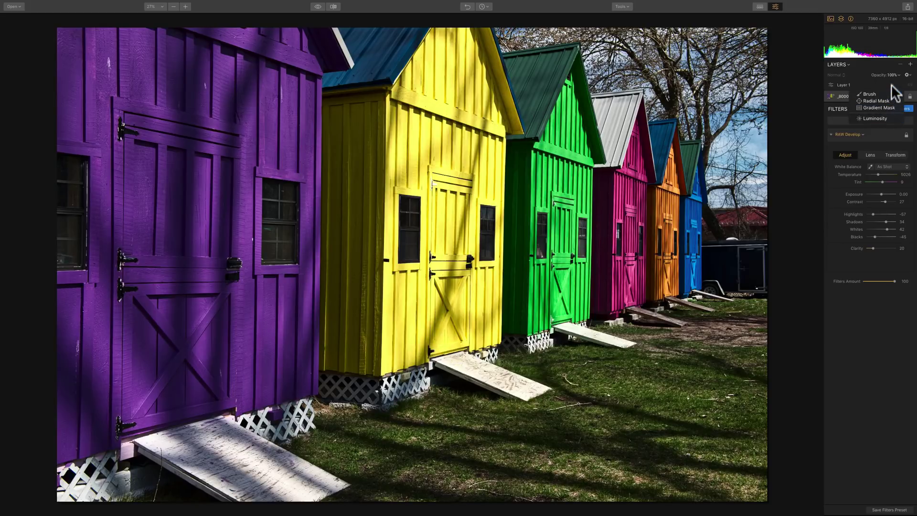
click(888, 86)
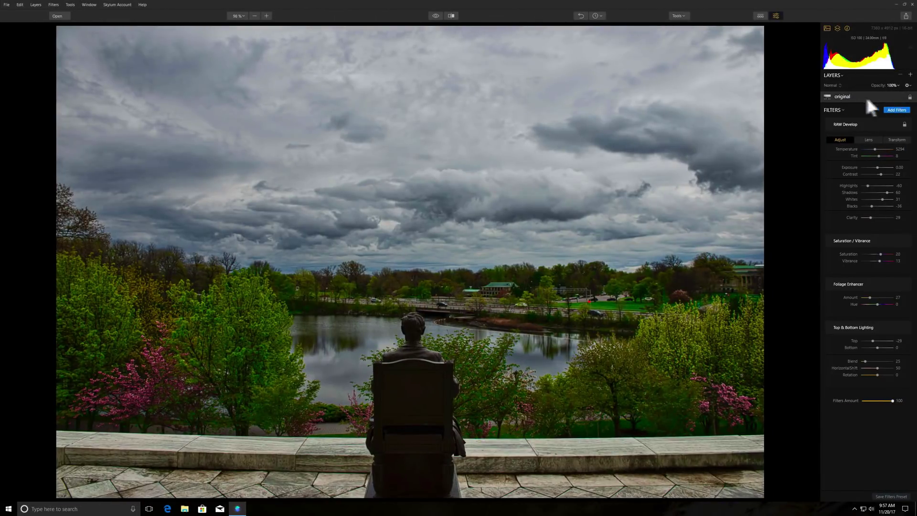
click(910, 75)
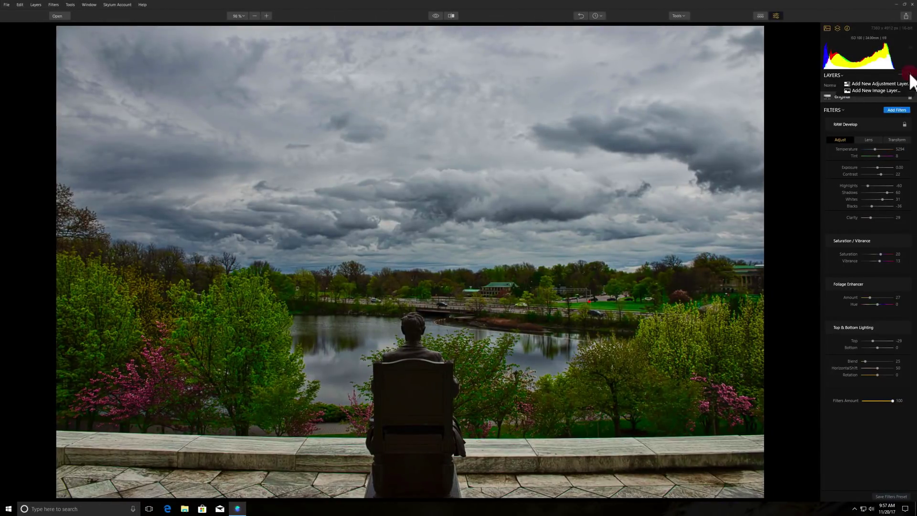
click(885, 83)
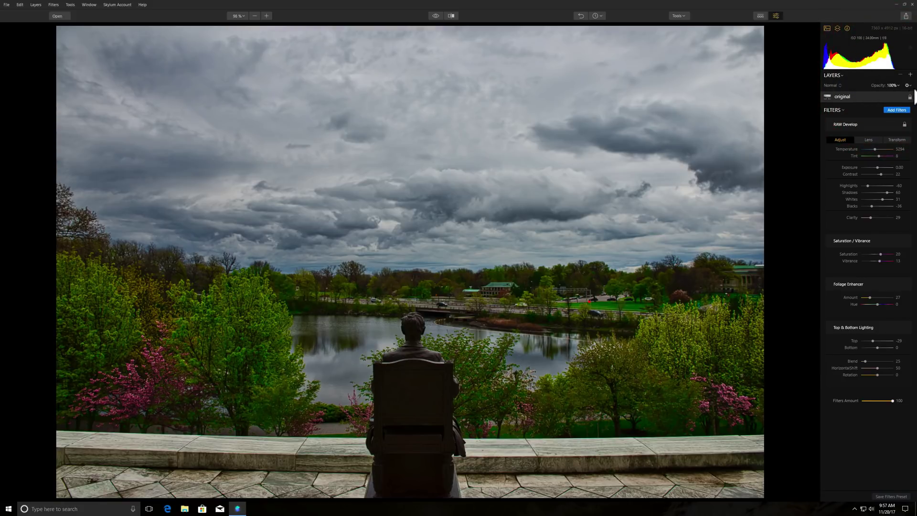
- Review Layer 0's mask choices, then select the original layer to see its filters
click(901, 96)
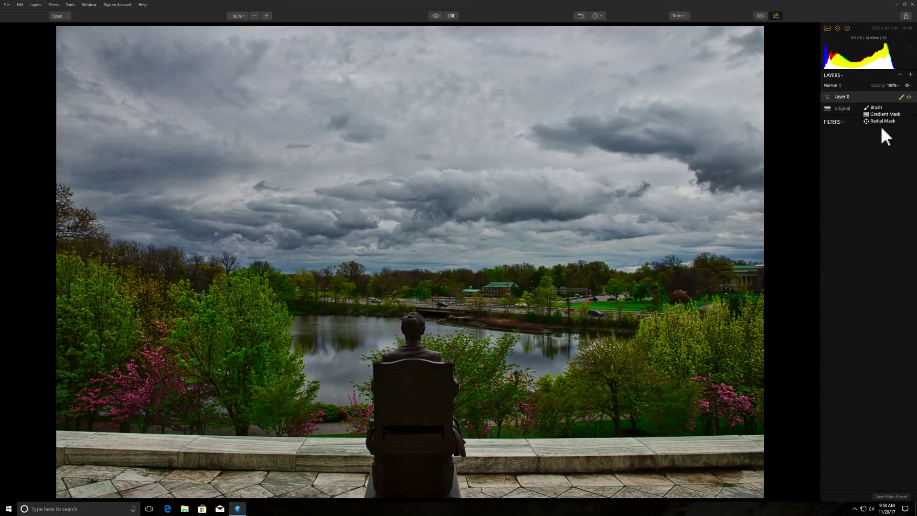
click(880, 95)
click(863, 107)
click(879, 109)
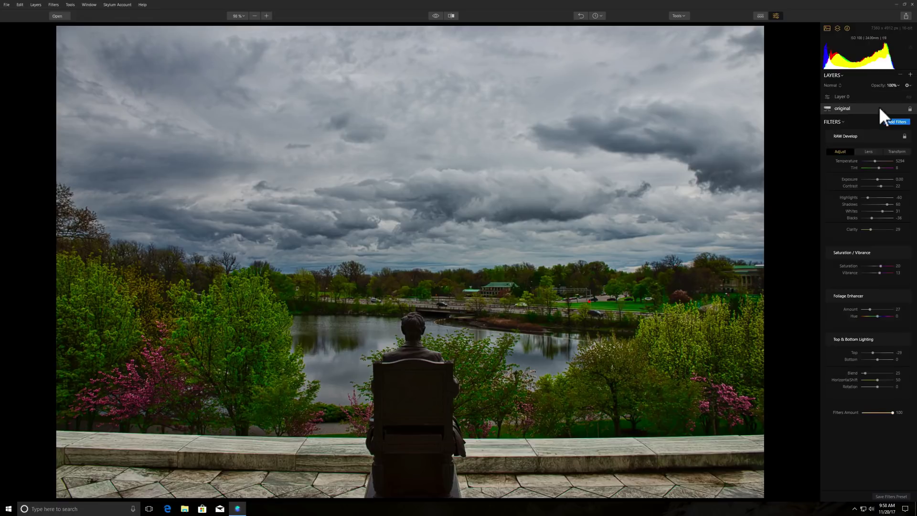
- Compare the layer gear options for the Windows lake photo and the Mac sheds photo
click(907, 86)
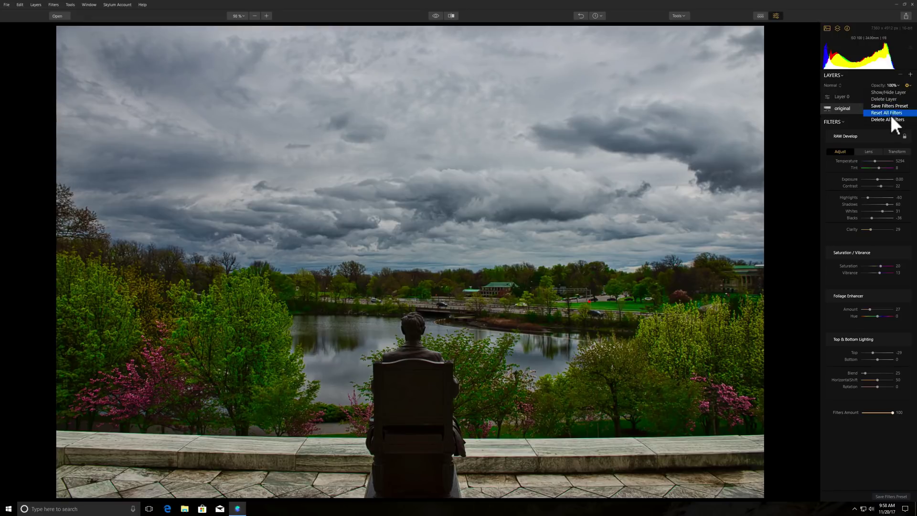
click(905, 92)
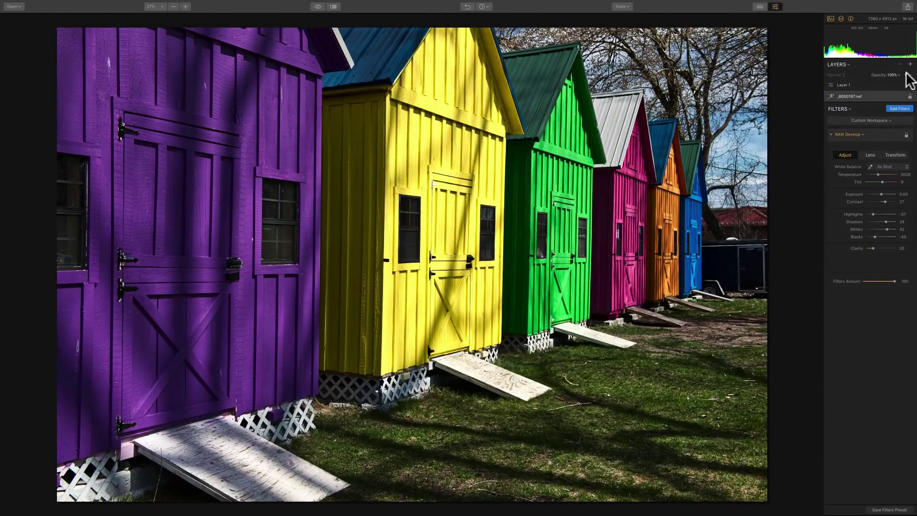
click(905, 73)
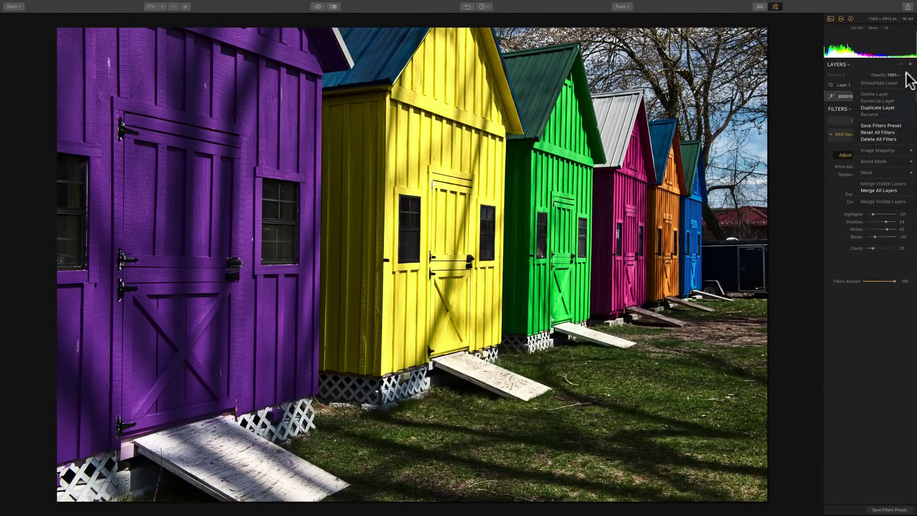
click(884, 190)
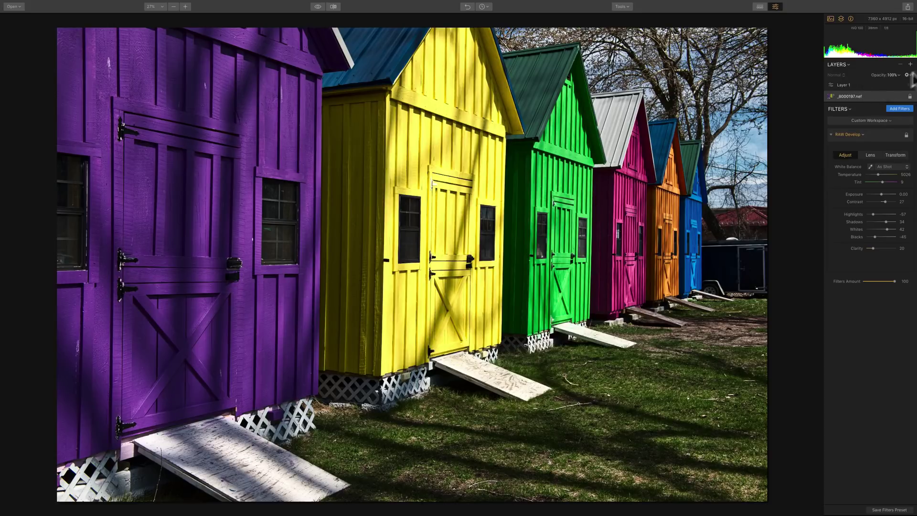
- Create a new stamped layer on the Mac, then show the Windows '+' add-layer menu for comparison
click(910, 64)
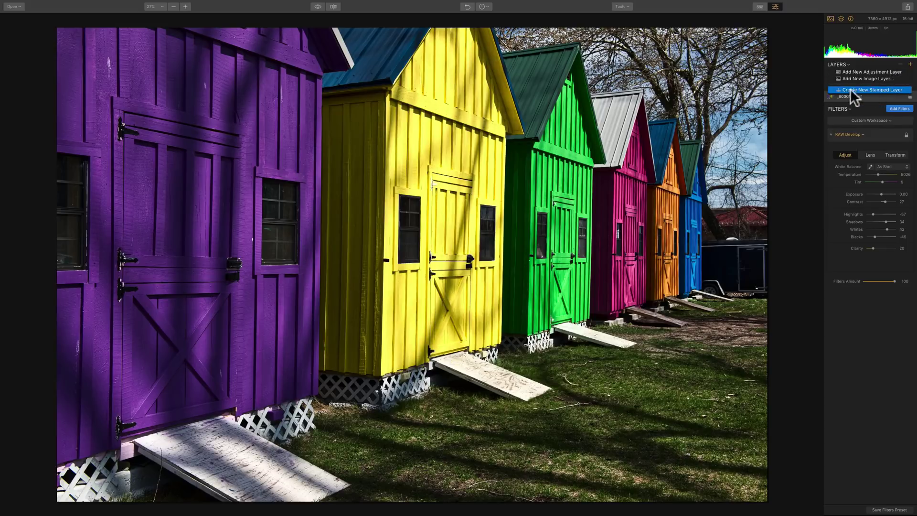
click(882, 86)
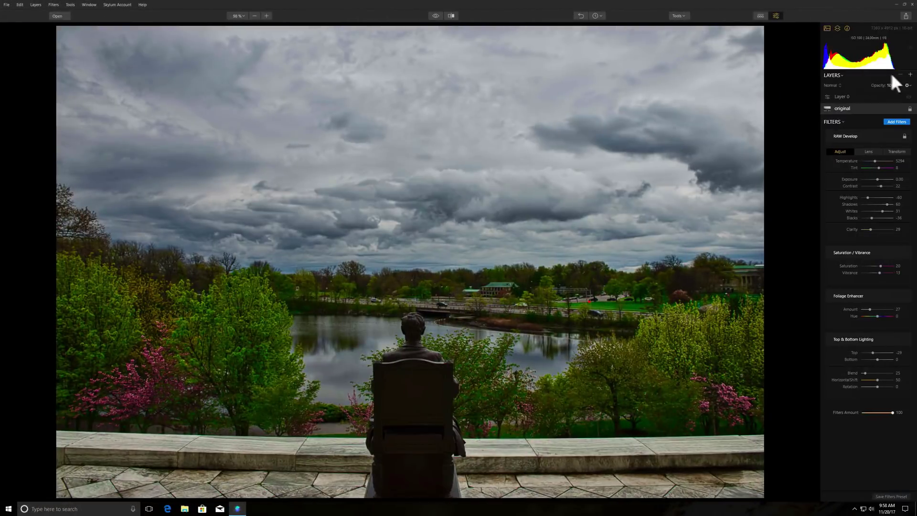
click(910, 75)
click(853, 76)
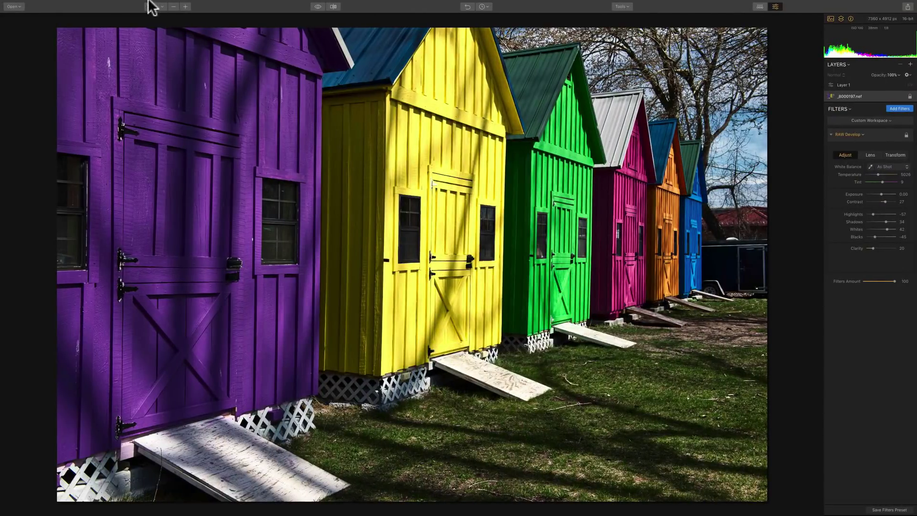
mouse_move(143, 1)
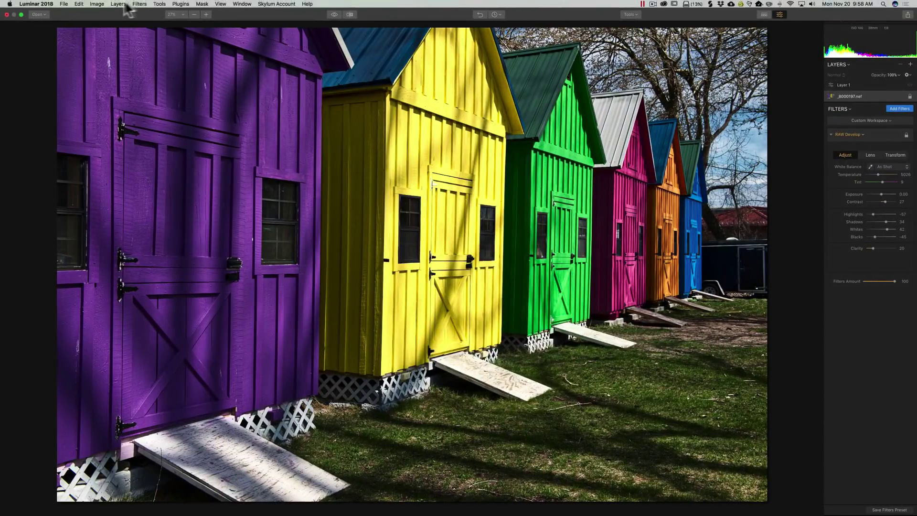
click(96, 4)
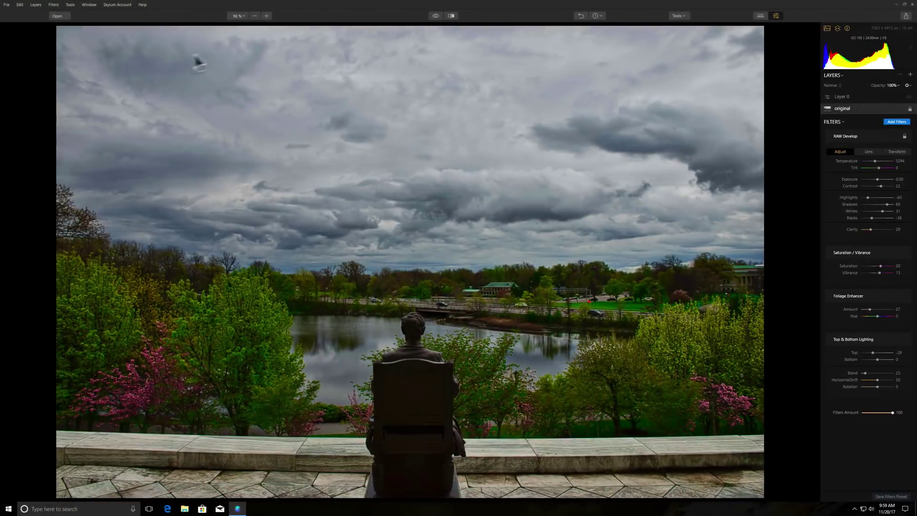
click(19, 4)
mouse_move(138, 6)
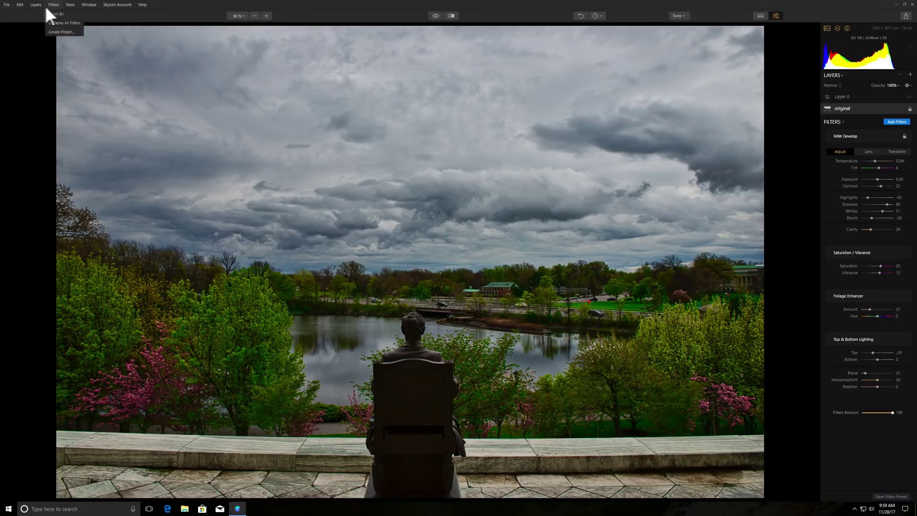
click(188, 17)
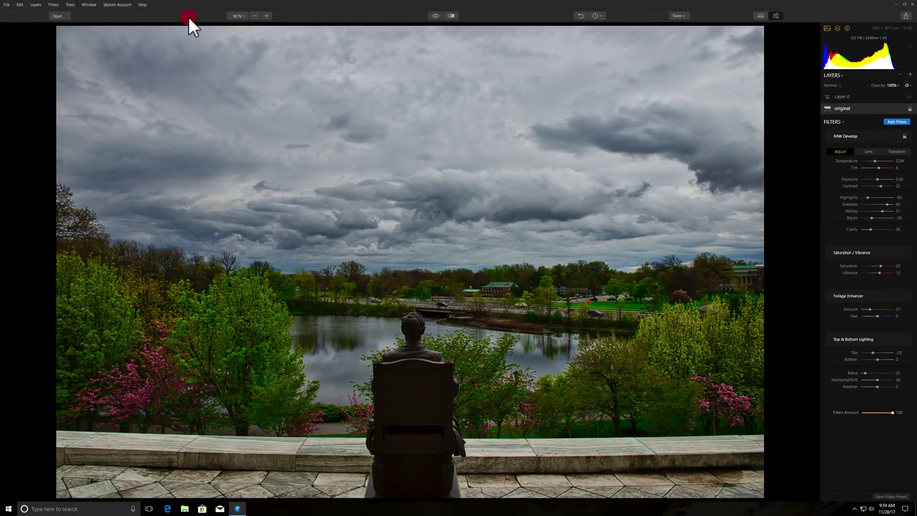
click(8, 3)
click(8, 24)
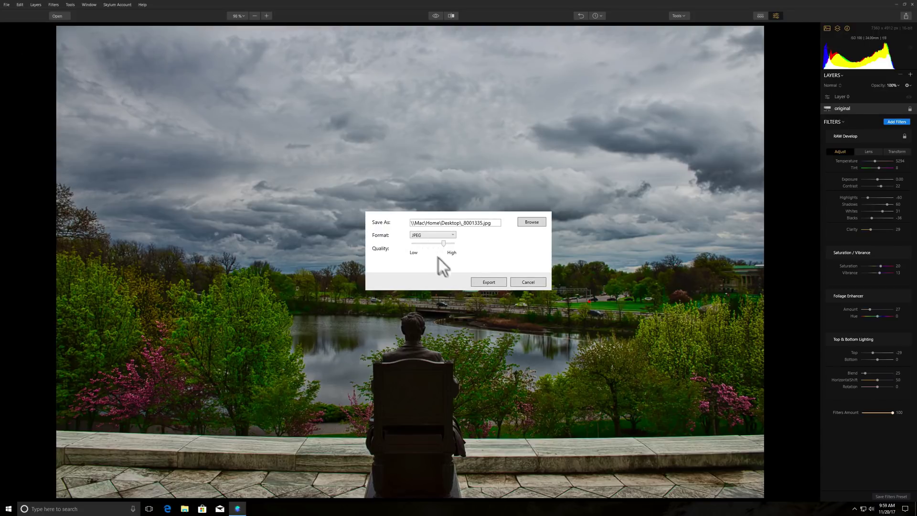
click(430, 235)
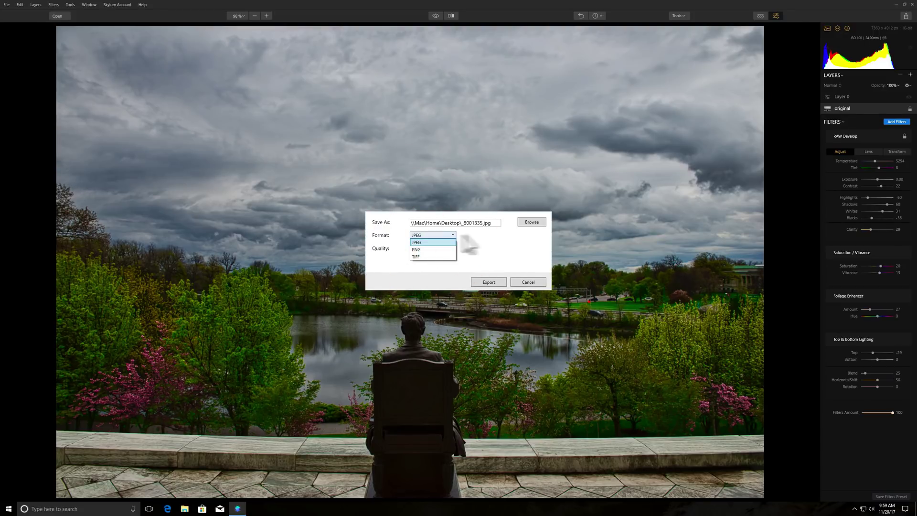
click(486, 236)
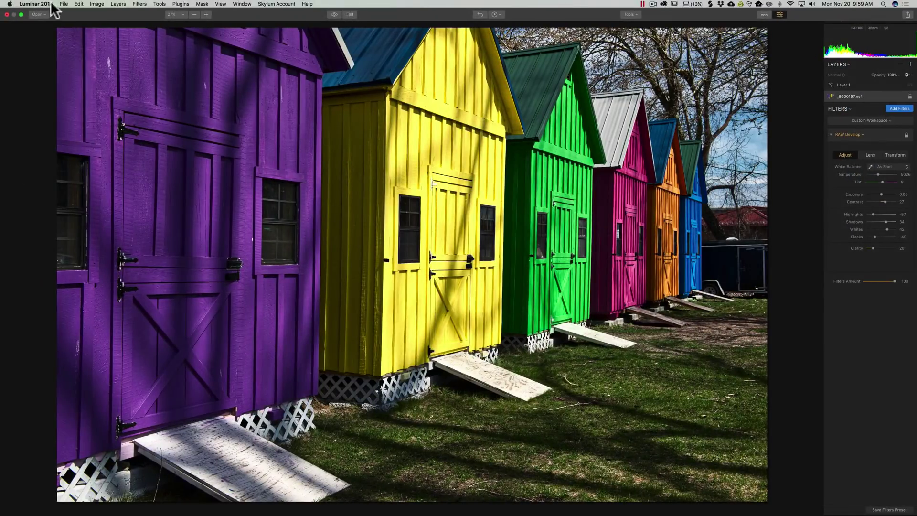
click(63, 5)
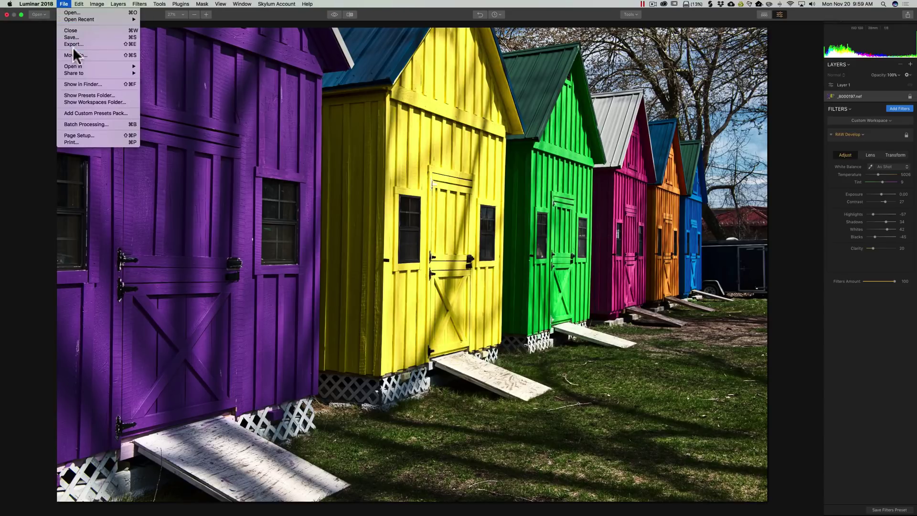
click(70, 41)
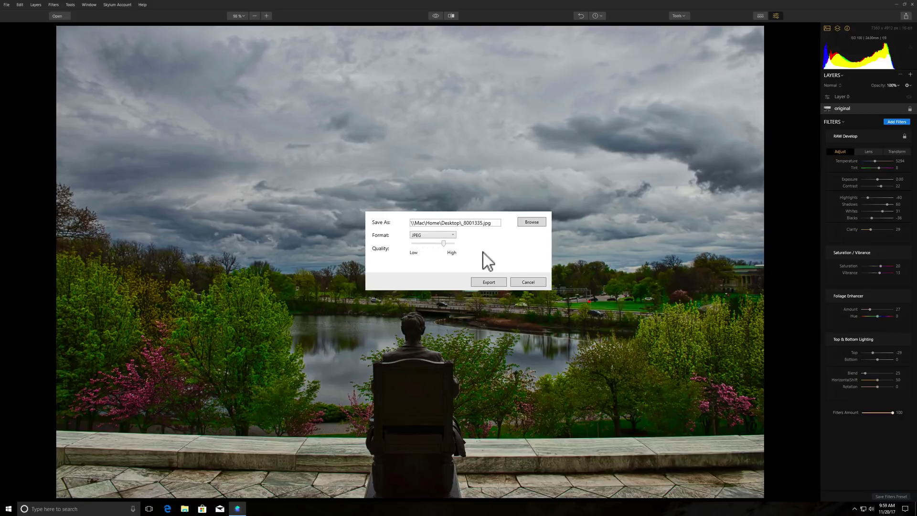
click(522, 281)
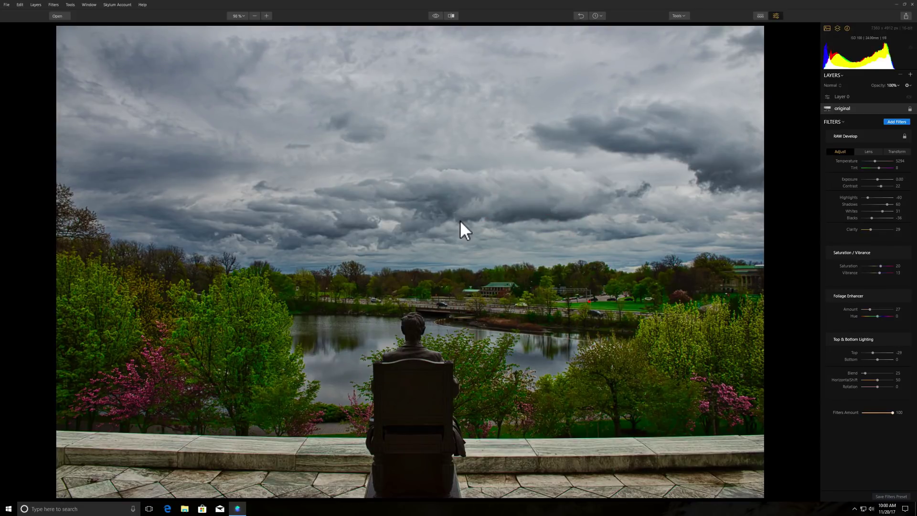